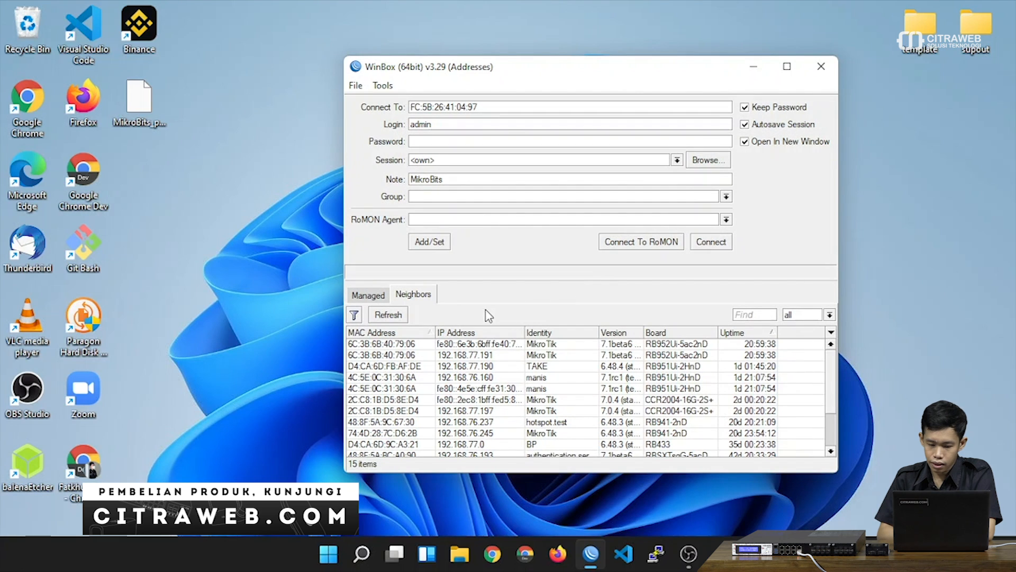
# - Refresh the neighbor list, connect to the MikroBits x86 router as admin, and dismiss the system note
pyautogui.click(397, 316)
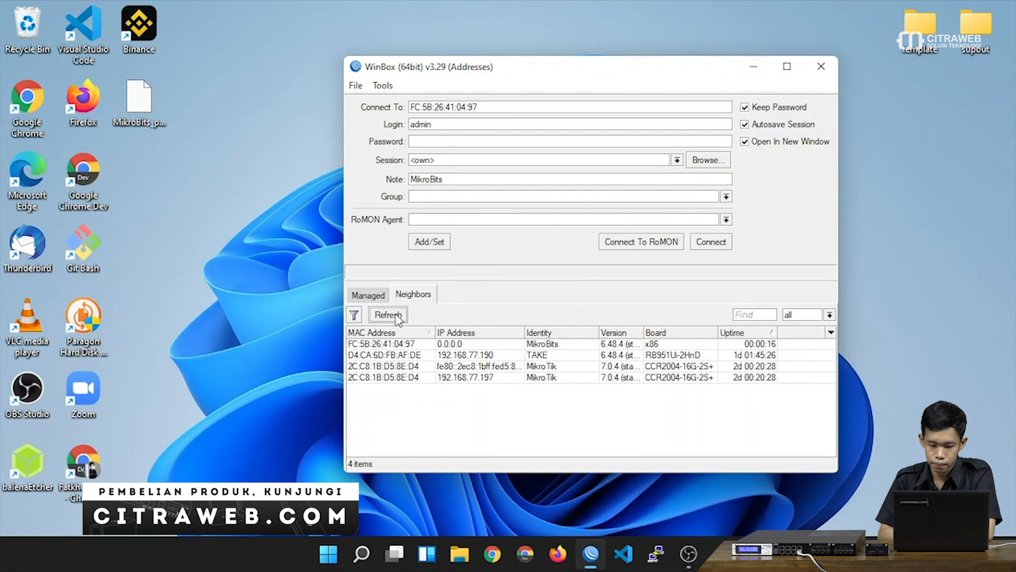
pyautogui.click(391, 345)
pyautogui.click(711, 242)
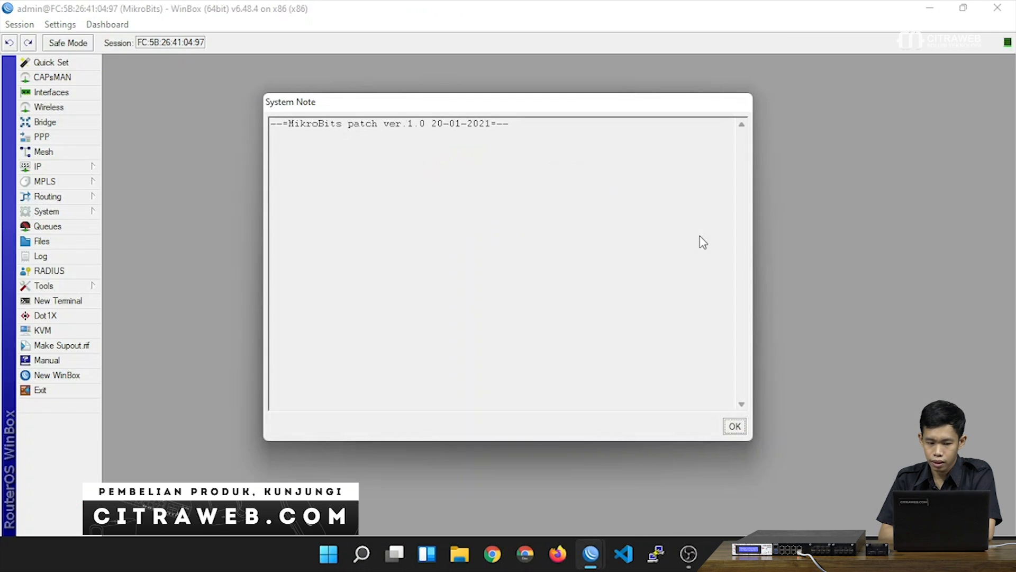
pyautogui.click(733, 428)
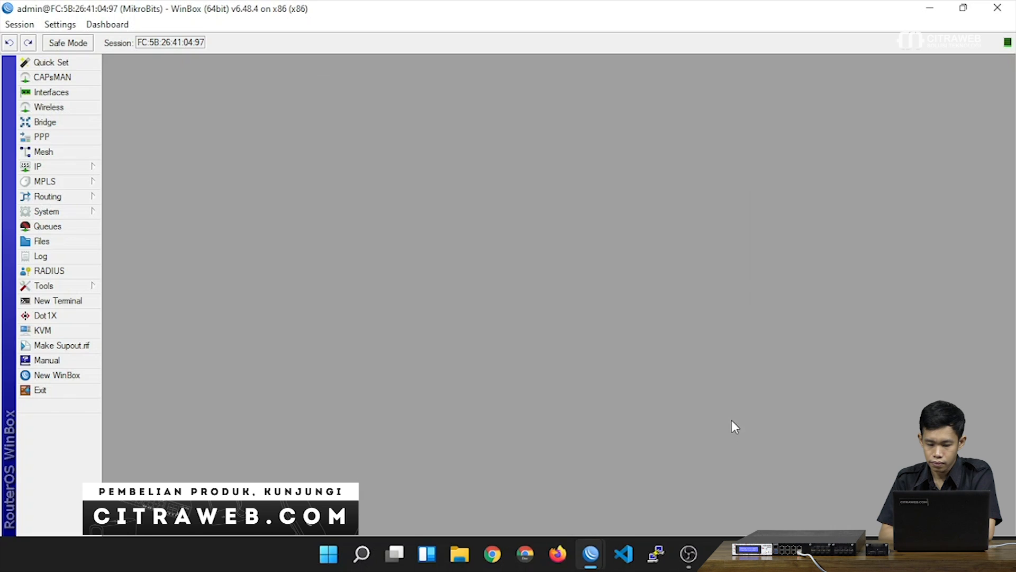
# - Open the router's interface list and examine the names and running status of its Ethernet ports
pyautogui.click(72, 91)
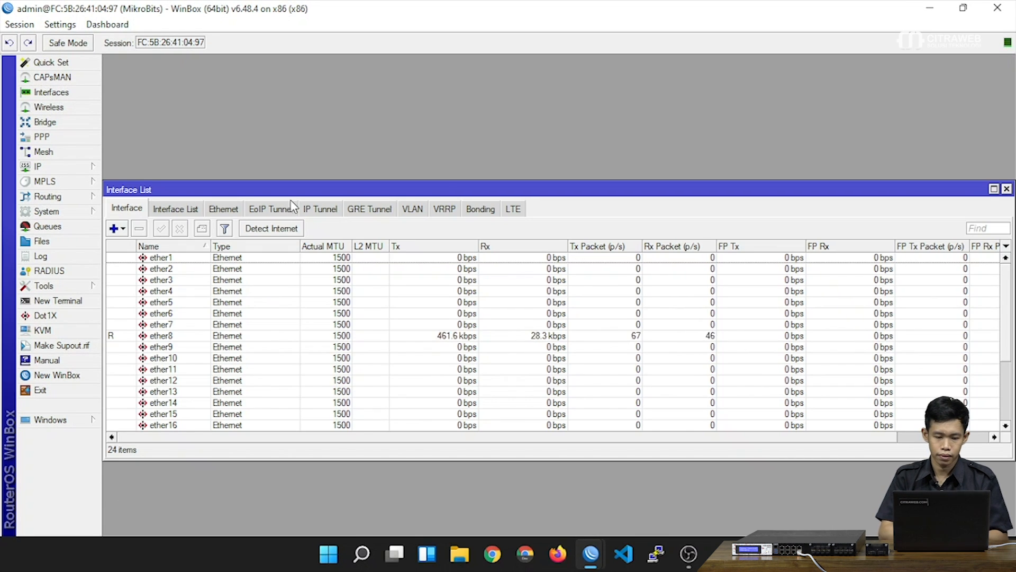
pyautogui.moveTo(294, 193); pyautogui.dragTo(299, 73)
pyautogui.moveTo(414, 103); pyautogui.dragTo(406, 100)
pyautogui.scroll(-3, 395, 342)
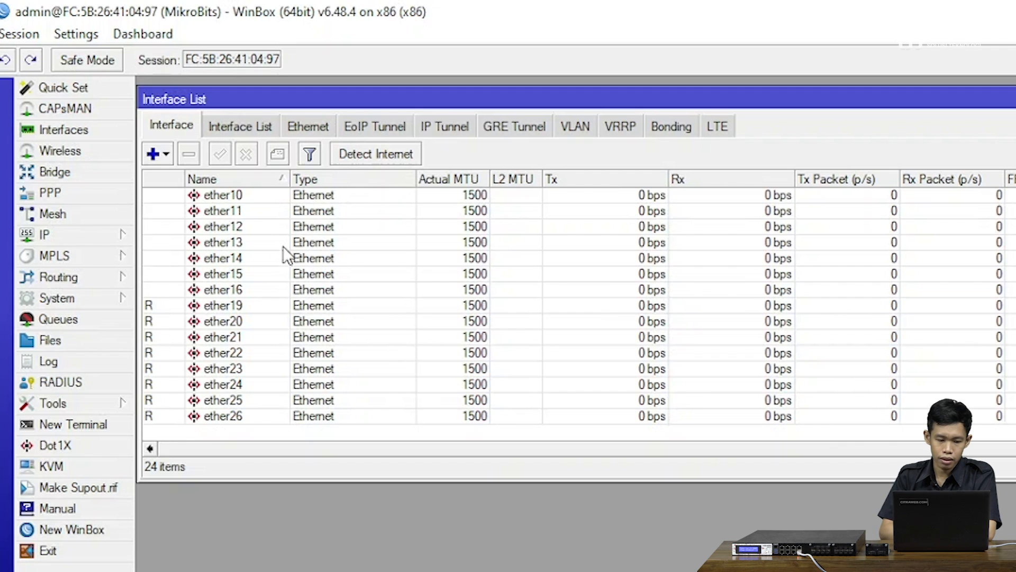
pyautogui.click(152, 307)
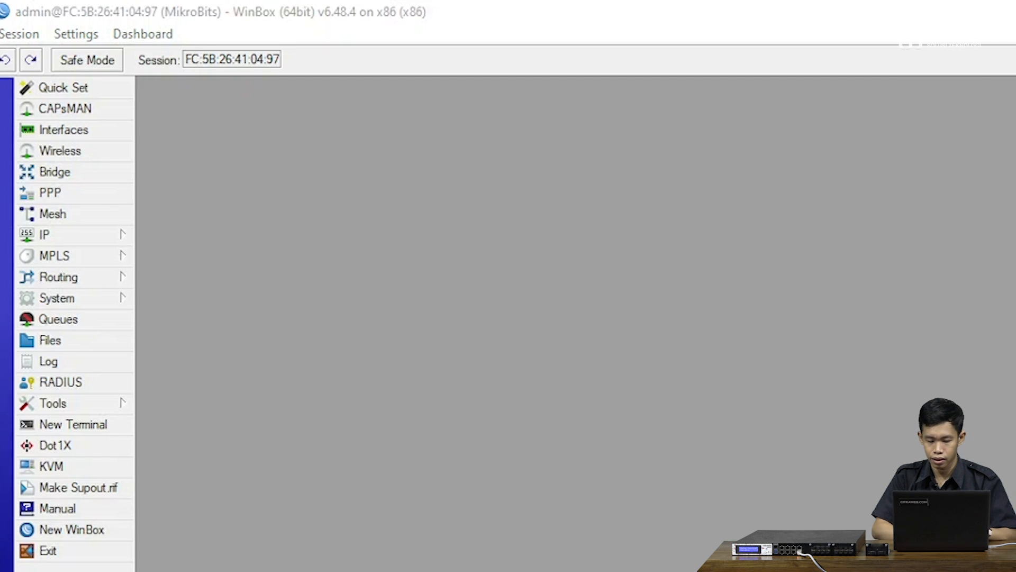
# - Put the WinBox windows away and move the MikroBits patch file to a free spot on the desktop
pyautogui.press('Return')
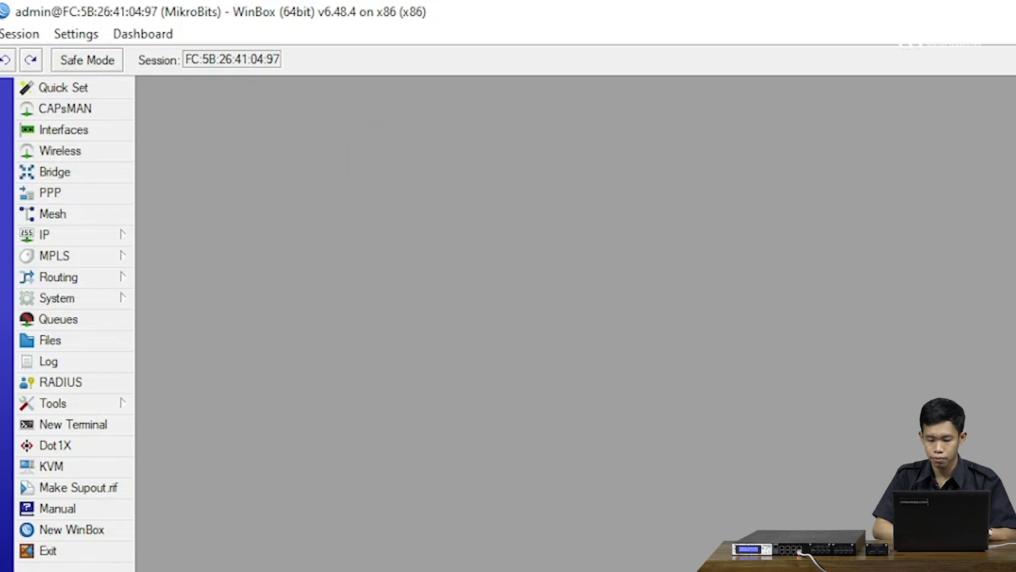
pyautogui.click(930, 8)
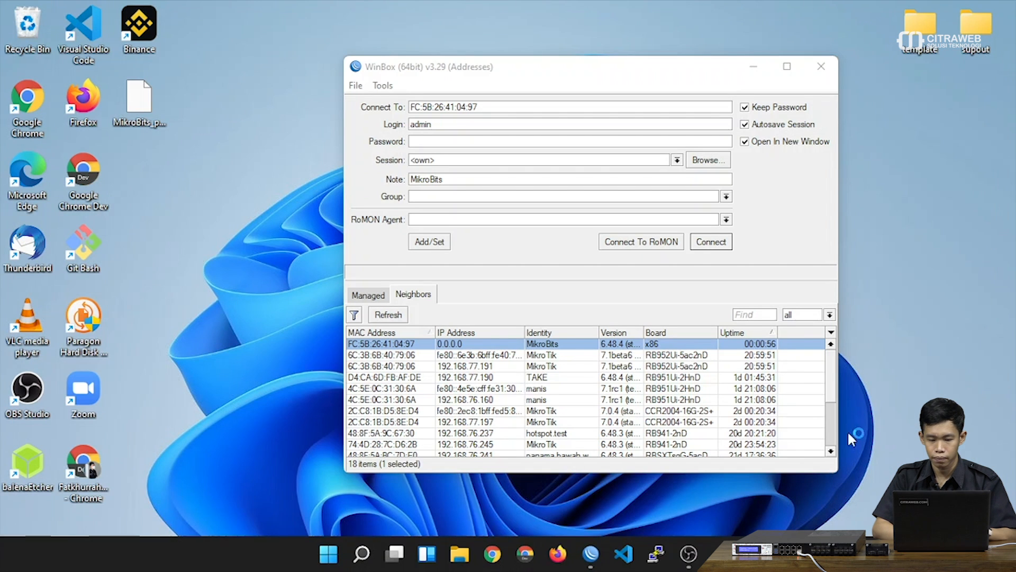
pyautogui.click(754, 68)
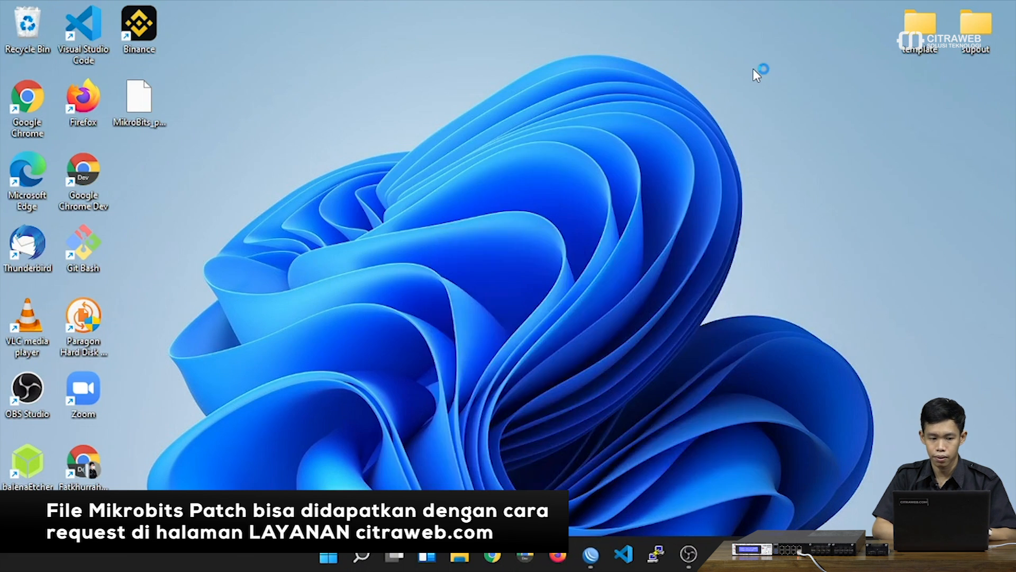
pyautogui.click(143, 112)
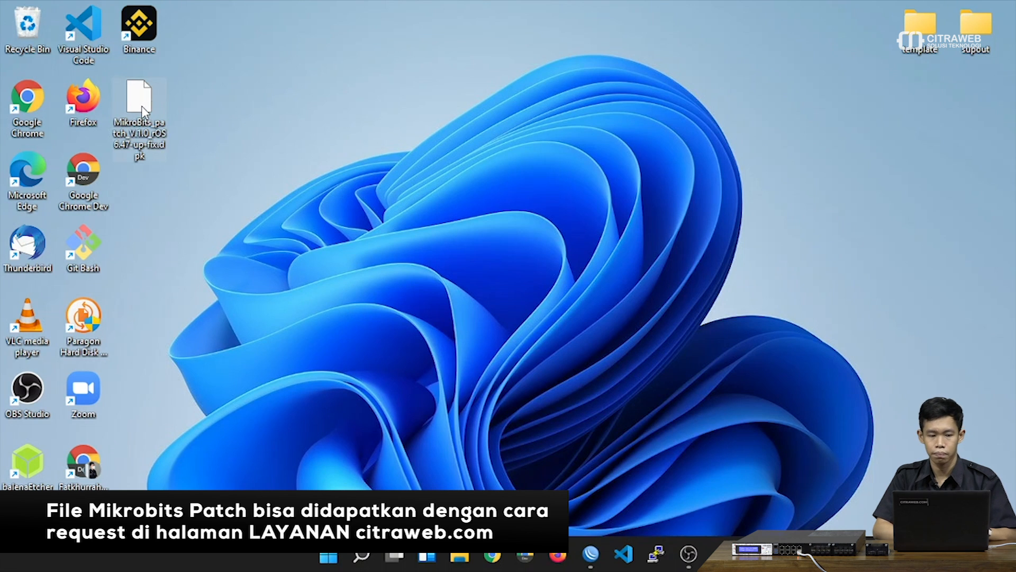
pyautogui.moveTo(144, 112); pyautogui.dragTo(190, 140)
# - Return to the WinBox login window, connect to the selected MikroBits router again, and dismiss its system note
pyautogui.hotkey('alt', 'Tab')
pyautogui.hotkey('alt', 'Tab')
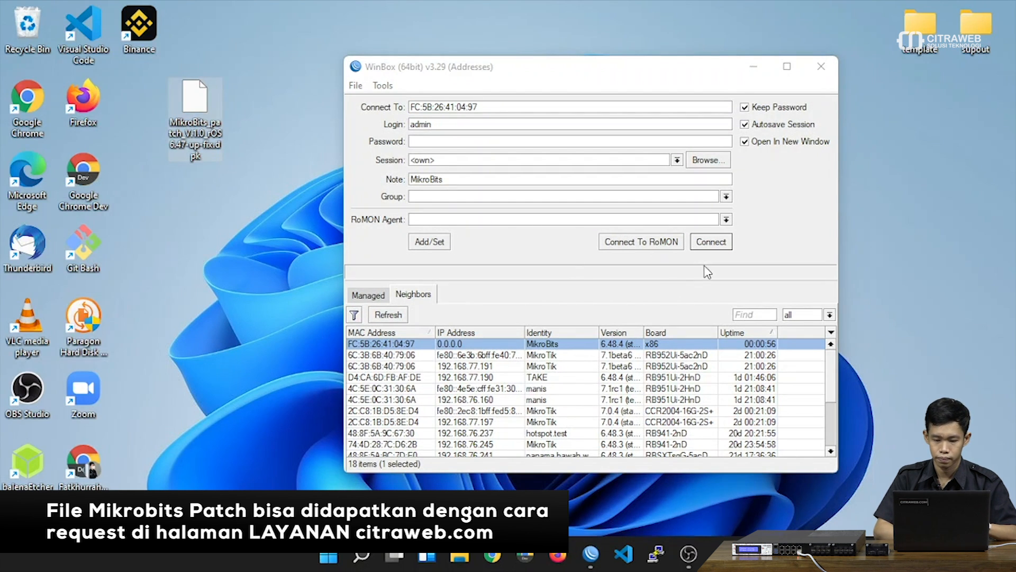
pyautogui.click(719, 243)
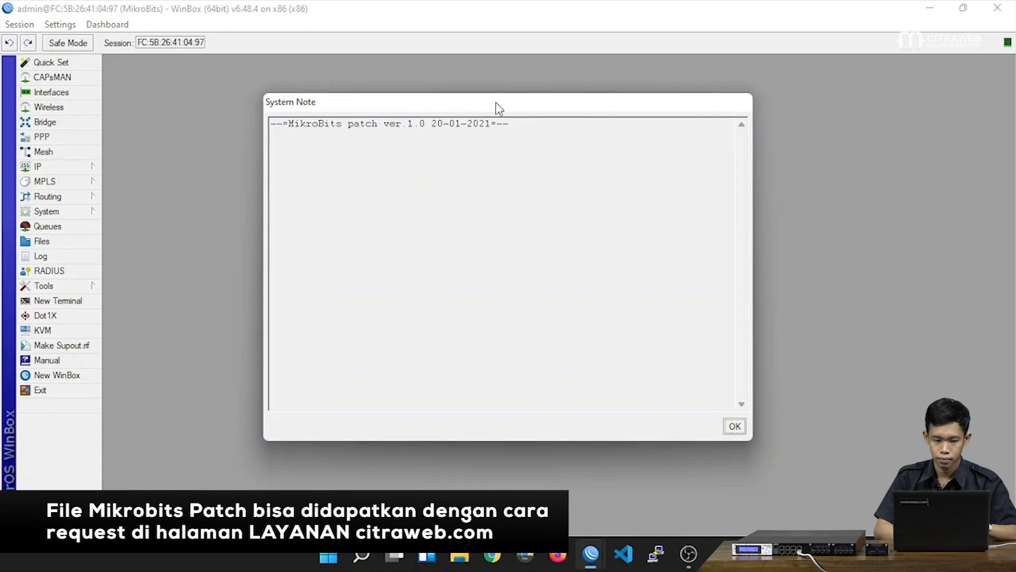
pyautogui.click(735, 426)
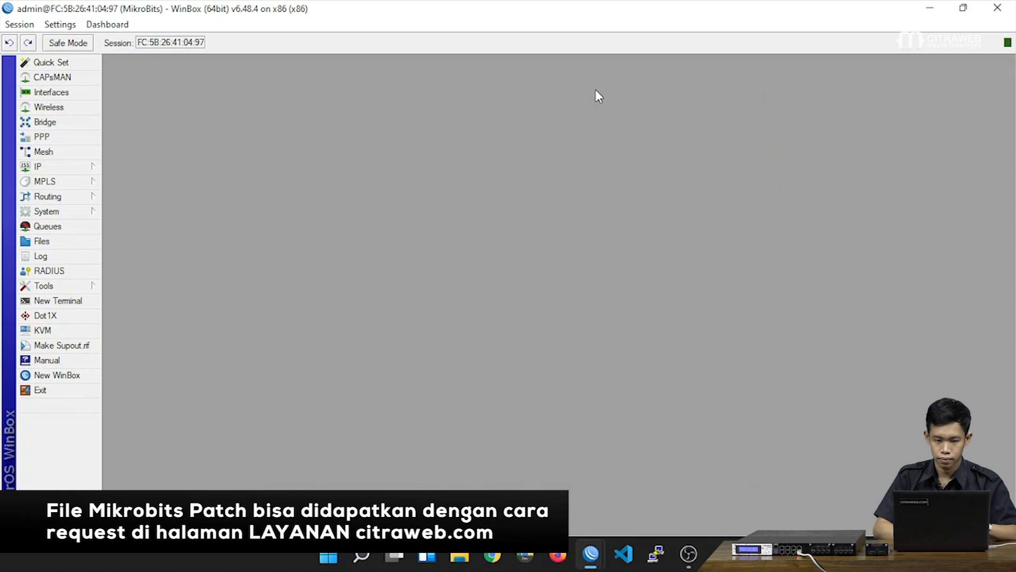
# - Upload the MikroBits_patch_V.1.0 package from the desktop to the router's file storage and dismiss the RouterOS welcome notice
pyautogui.moveTo(518, 12); pyautogui.dragTo(598, 93)
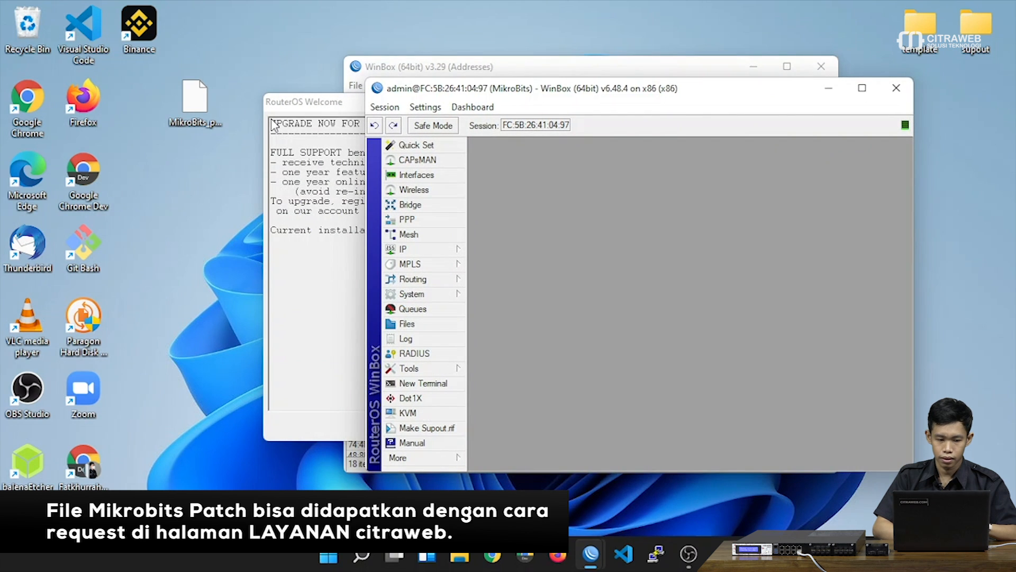
pyautogui.moveTo(196, 104); pyautogui.dragTo(585, 304)
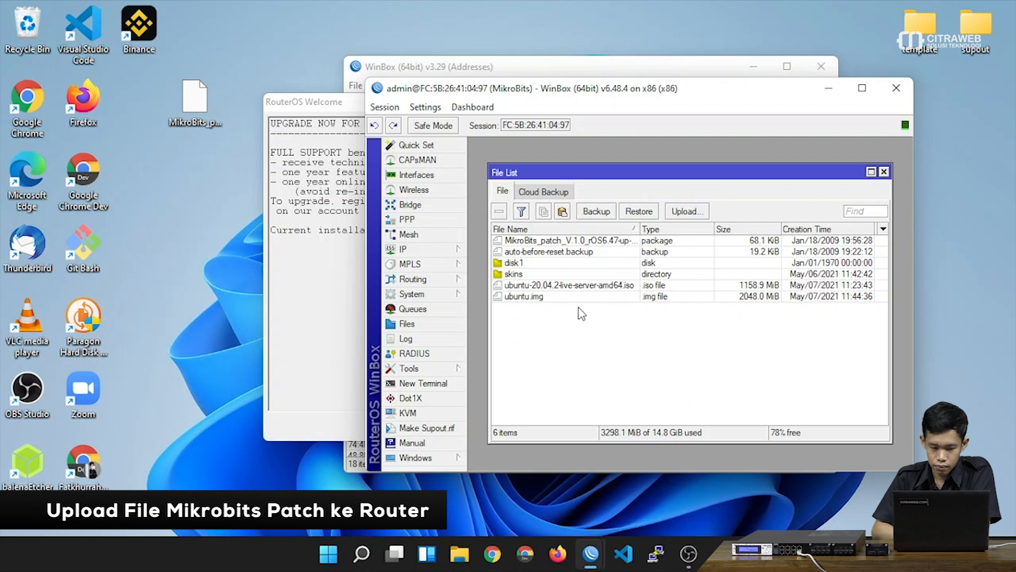
pyautogui.click(308, 324)
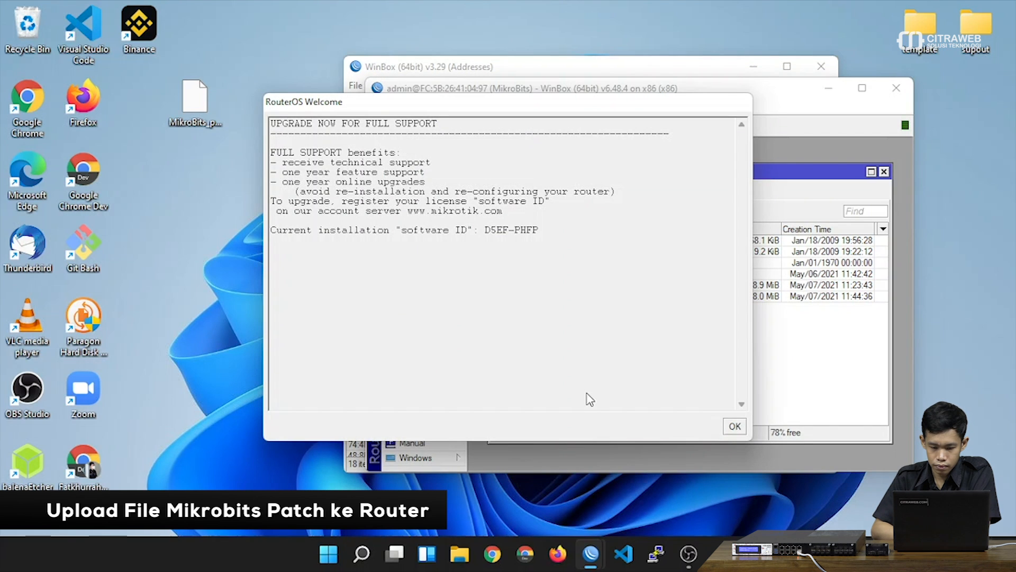
pyautogui.click(735, 428)
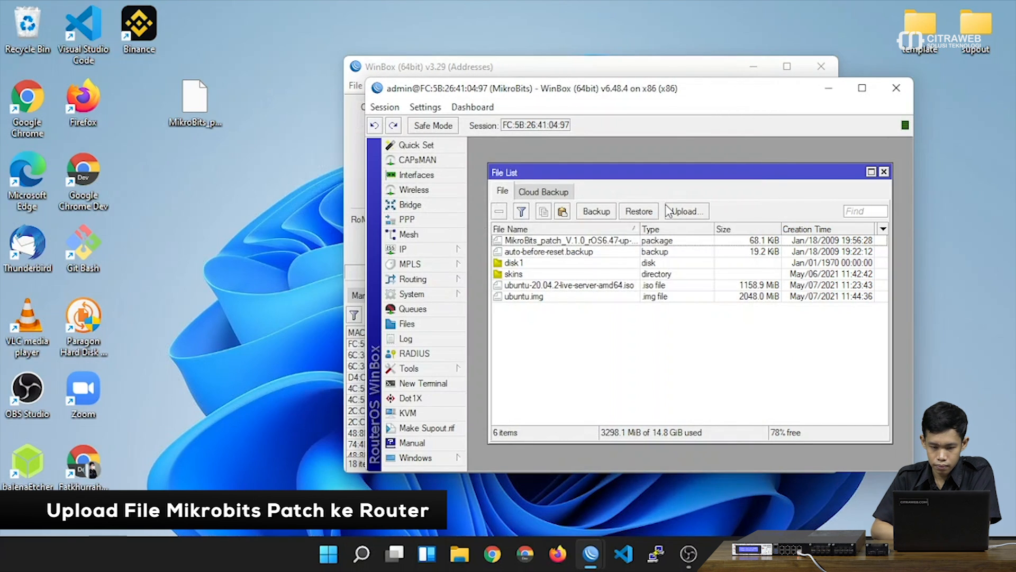
pyautogui.doubleClick(685, 94)
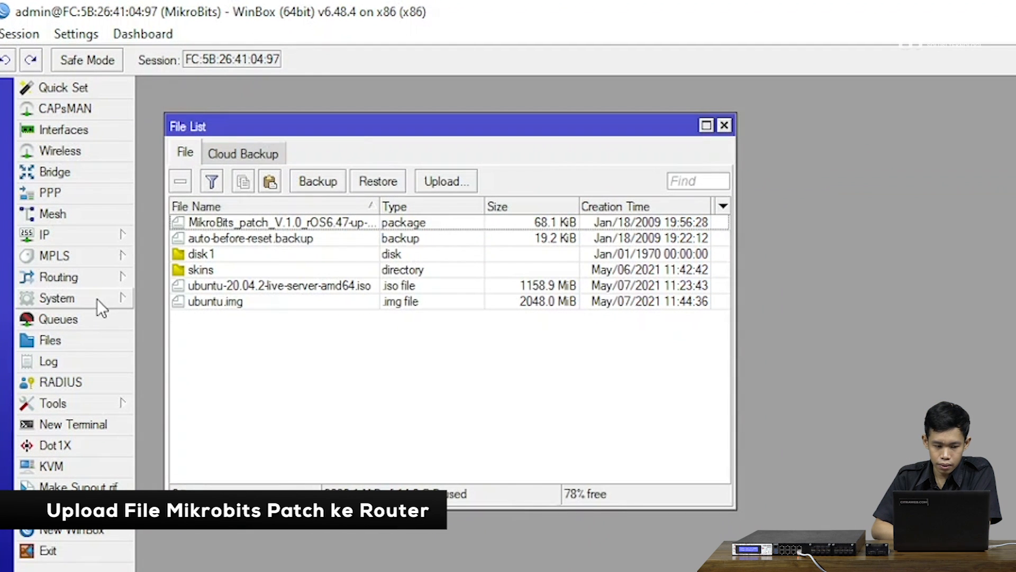
pyautogui.click(97, 298)
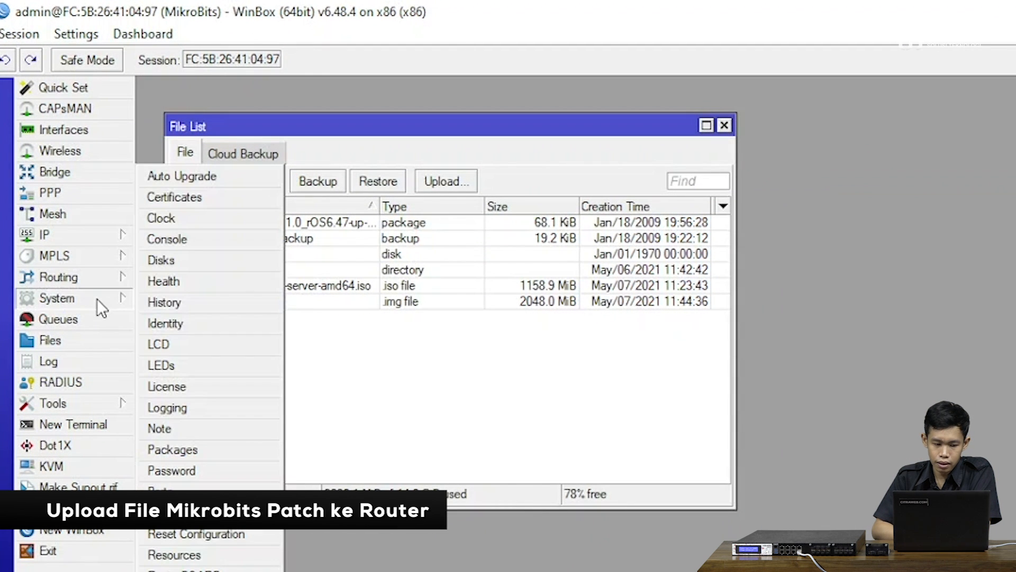
pyautogui.click(199, 468)
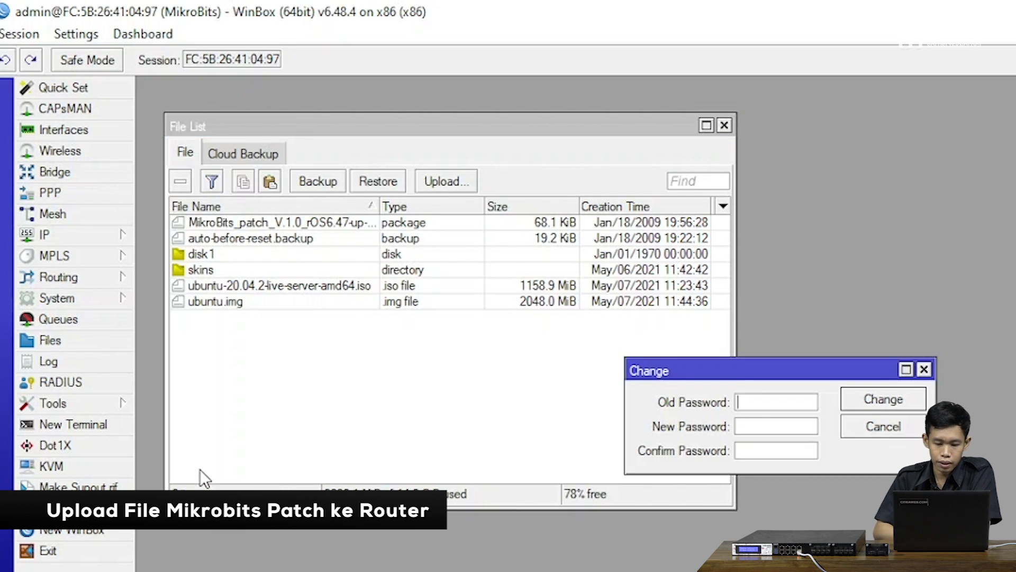
pyautogui.click(881, 430)
# - Reboot the MikroBits router and confirm the restart
pyautogui.click(110, 303)
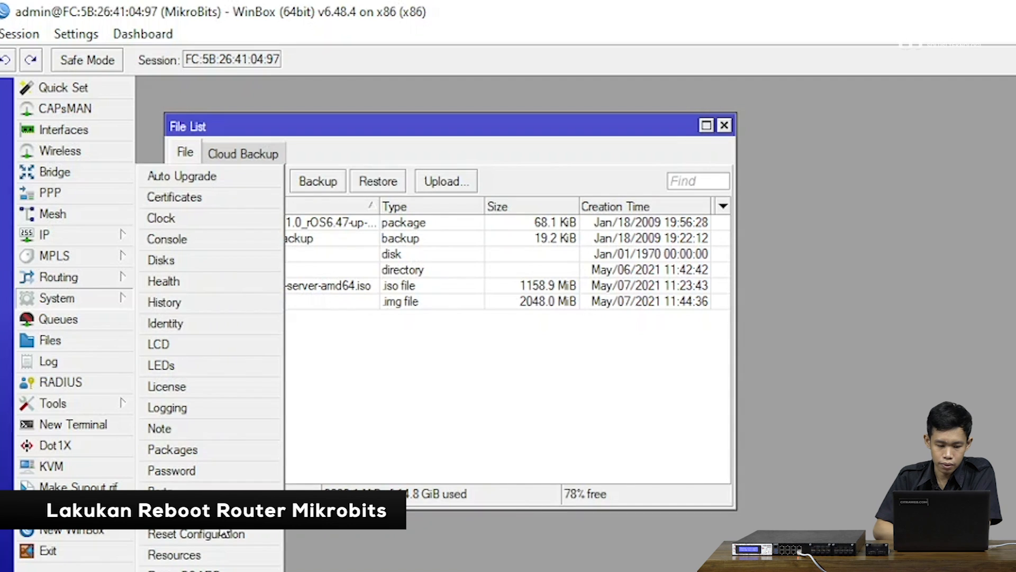
pyautogui.click(222, 513)
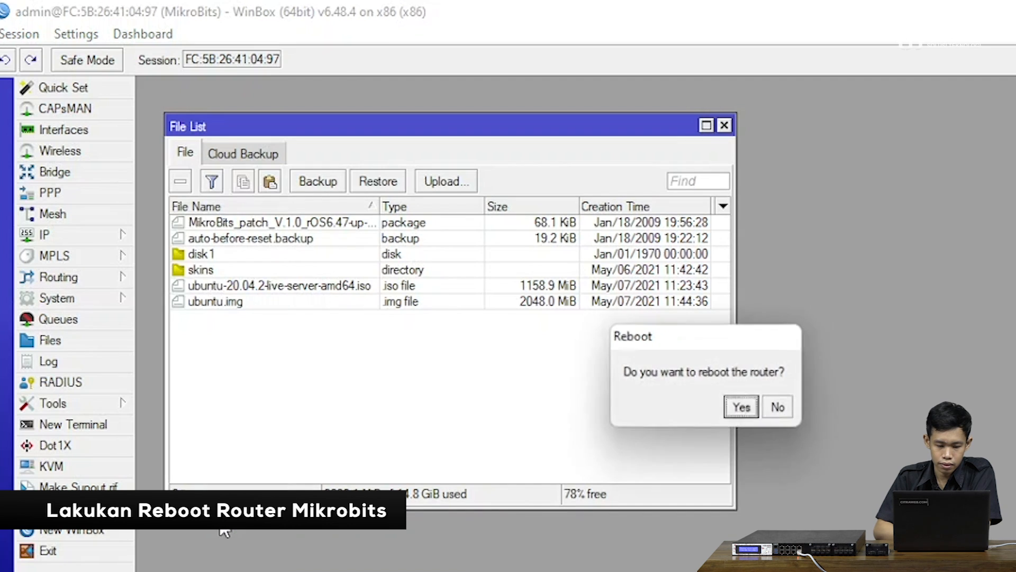
pyautogui.click(748, 407)
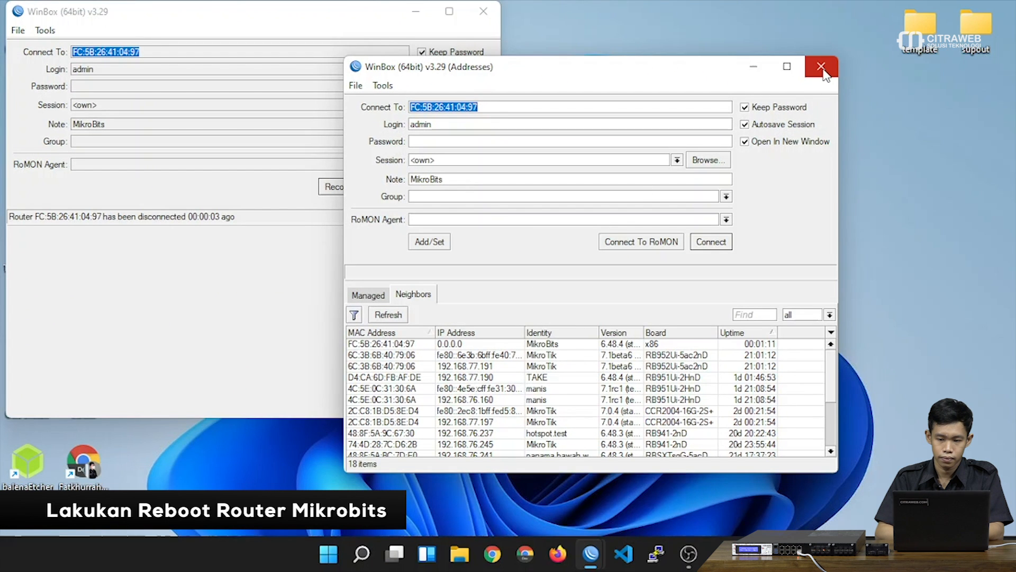
# - Close the extra WinBox login window, center the disconnected session's window, and cancel its reconnection to return to the neighbor list
pyautogui.click(821, 68)
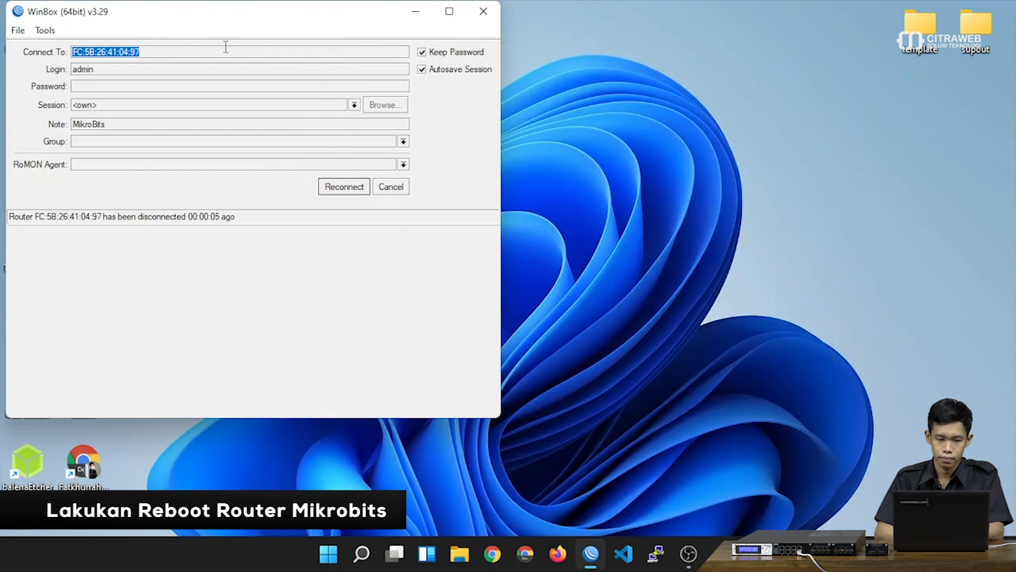
pyautogui.rightClick(347, 9)
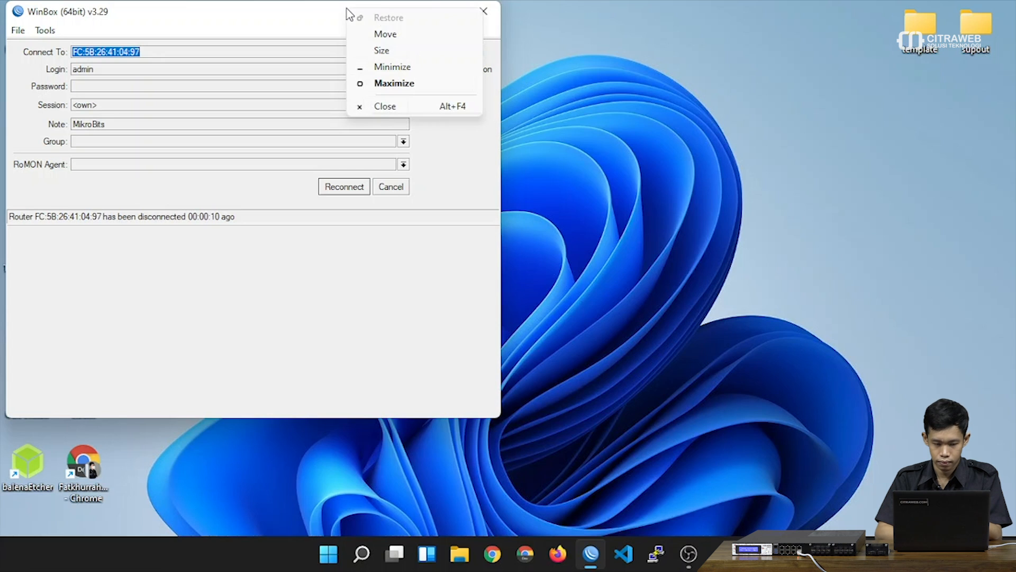
pyautogui.click(279, 21)
pyautogui.moveTo(263, 14); pyautogui.dragTo(551, 76)
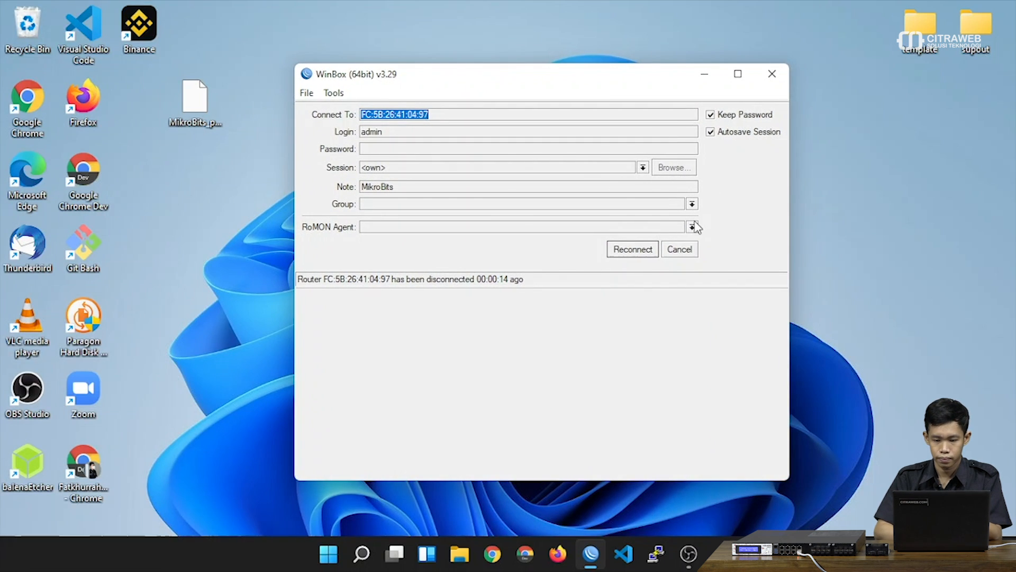
pyautogui.click(679, 251)
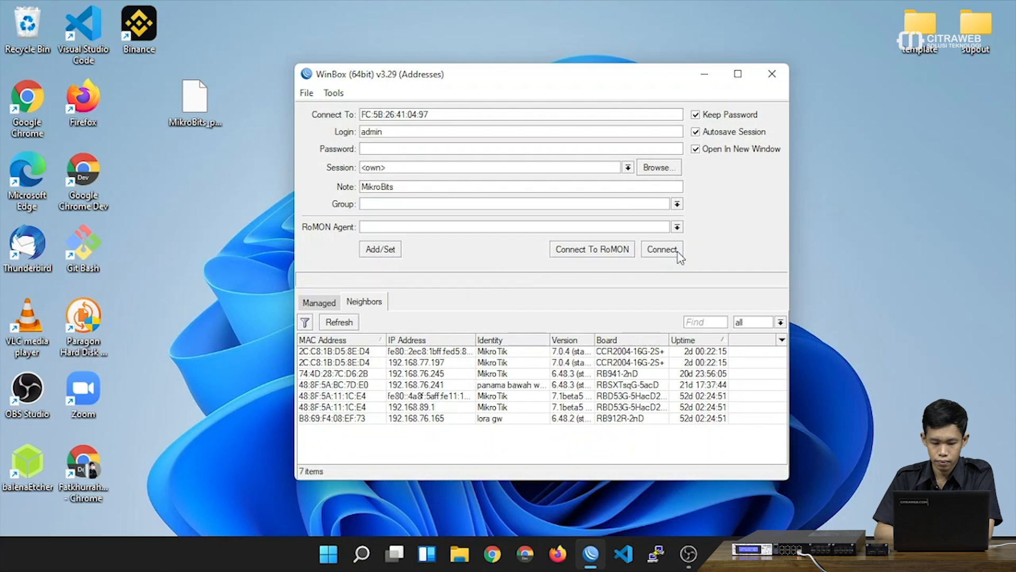
# - Reconnect to the rebooted MikroBits router from the refreshed neighbor list, clear the opening windows, and show its interface list
pyautogui.click(338, 322)
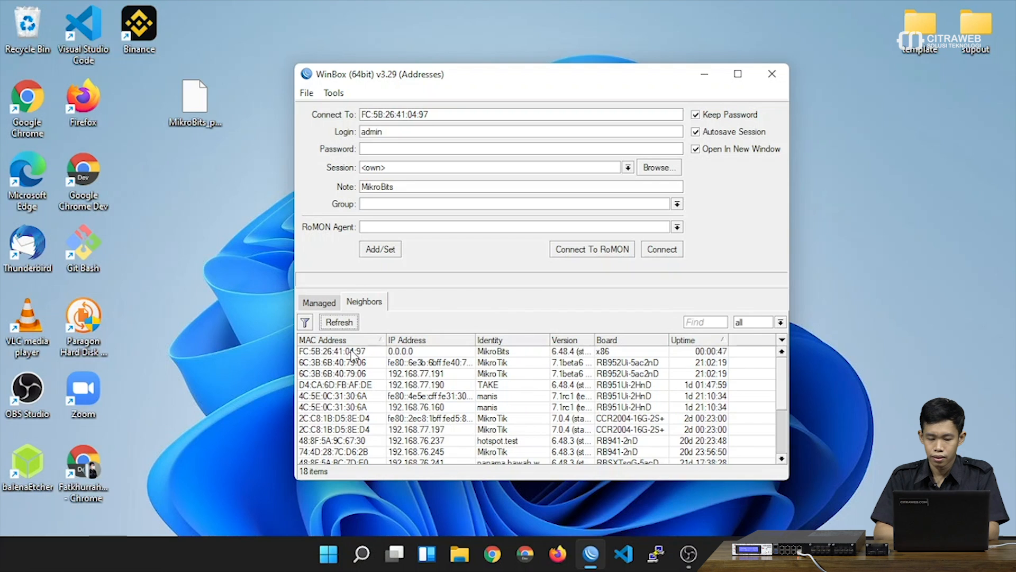
pyautogui.click(353, 351)
pyautogui.click(666, 252)
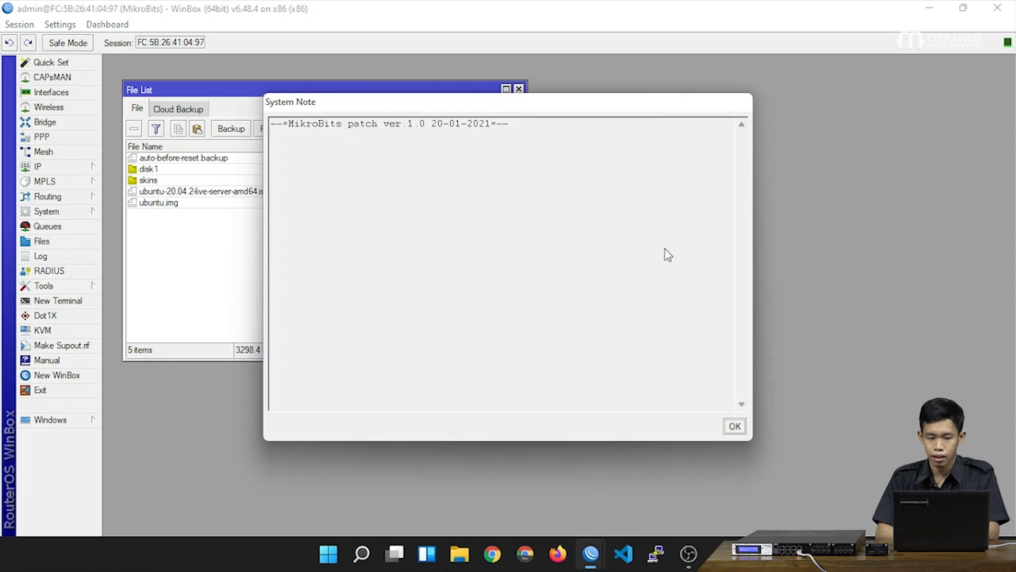
pyautogui.click(733, 426)
pyautogui.press('Escape')
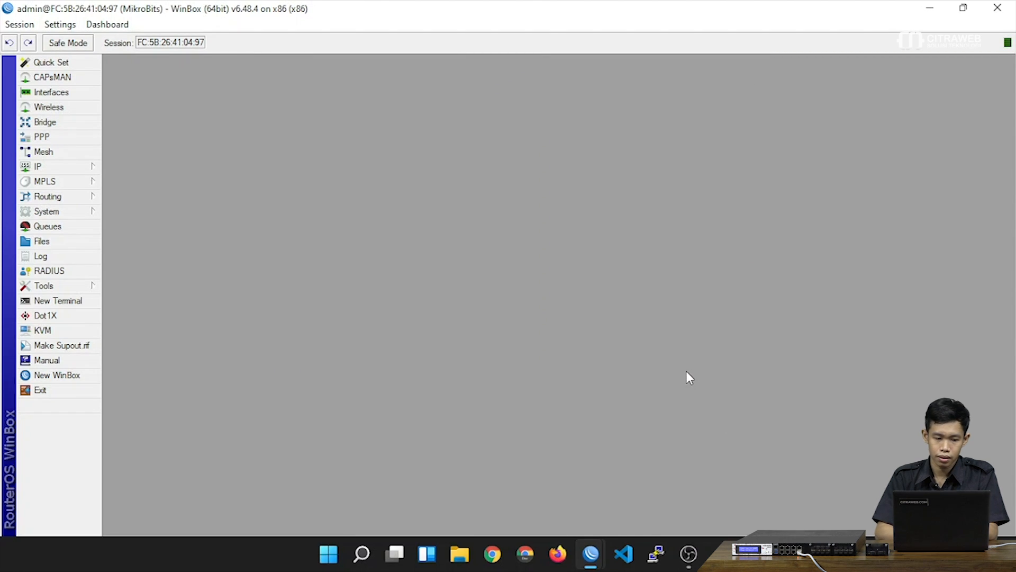
pyautogui.click(50, 92)
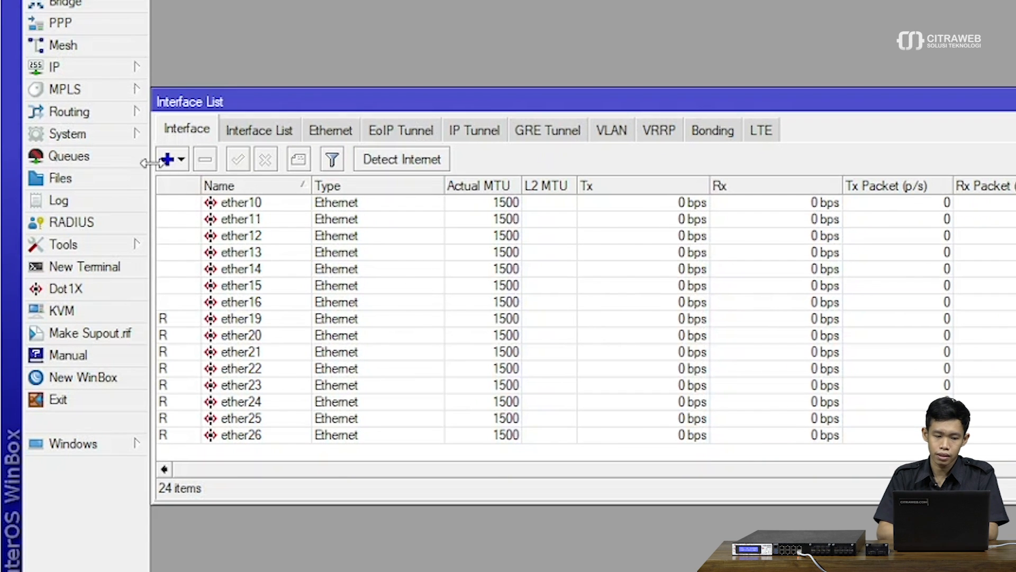
# - Reset the router's whole configuration with all reset options left off, and confirm the reset and reboot
pyautogui.click(130, 137)
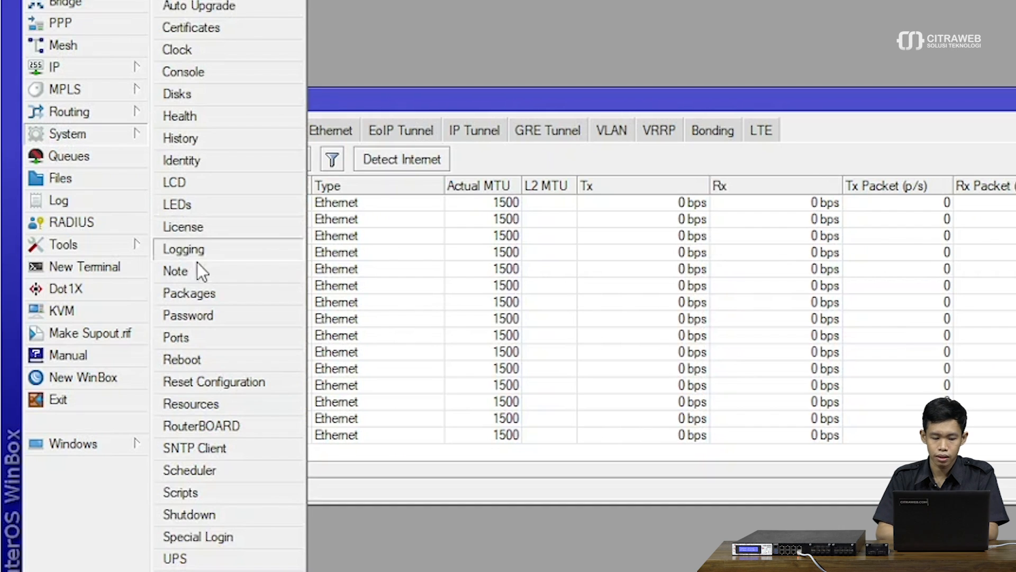
pyautogui.click(213, 381)
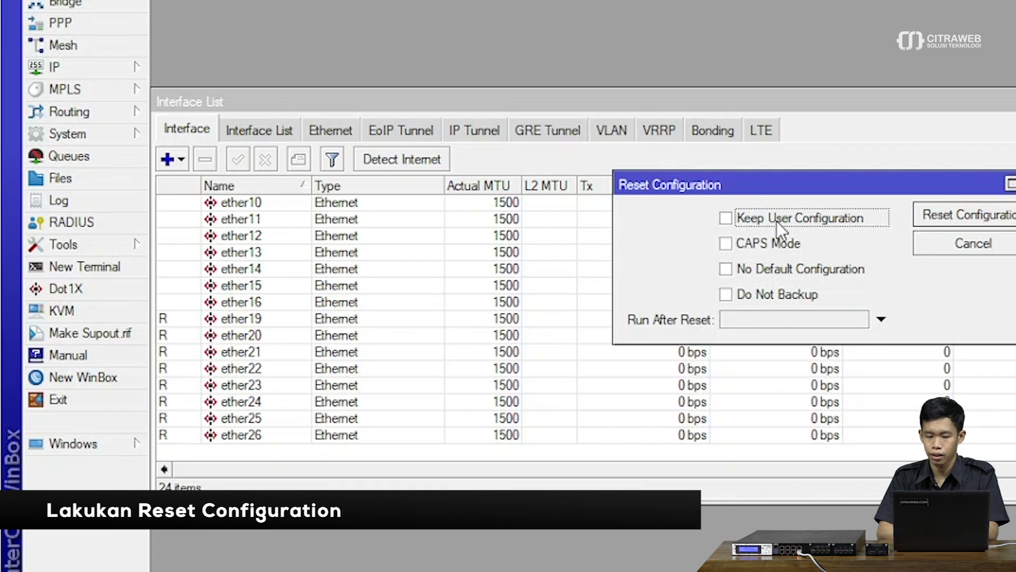
pyautogui.click(963, 218)
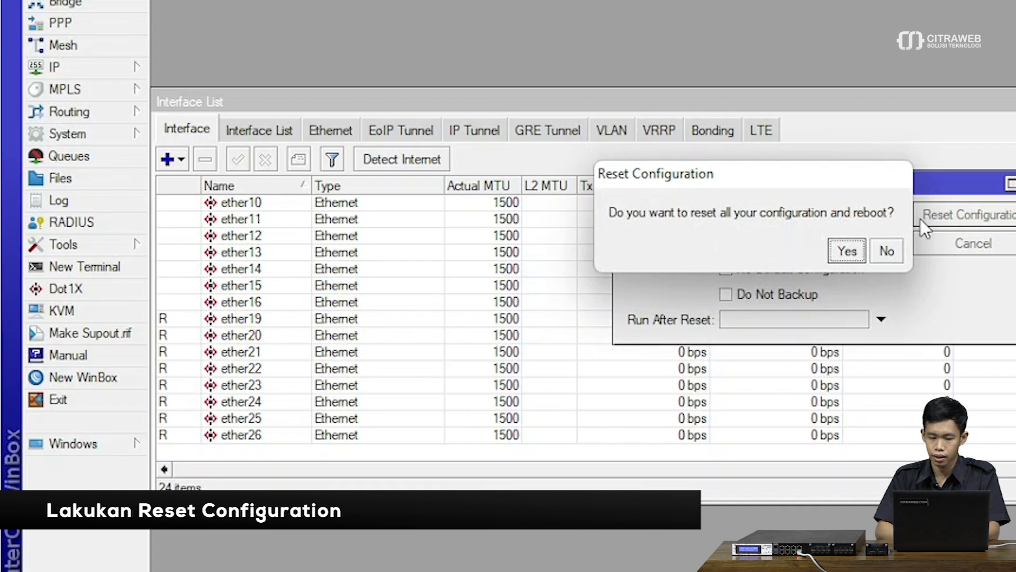
pyautogui.click(849, 250)
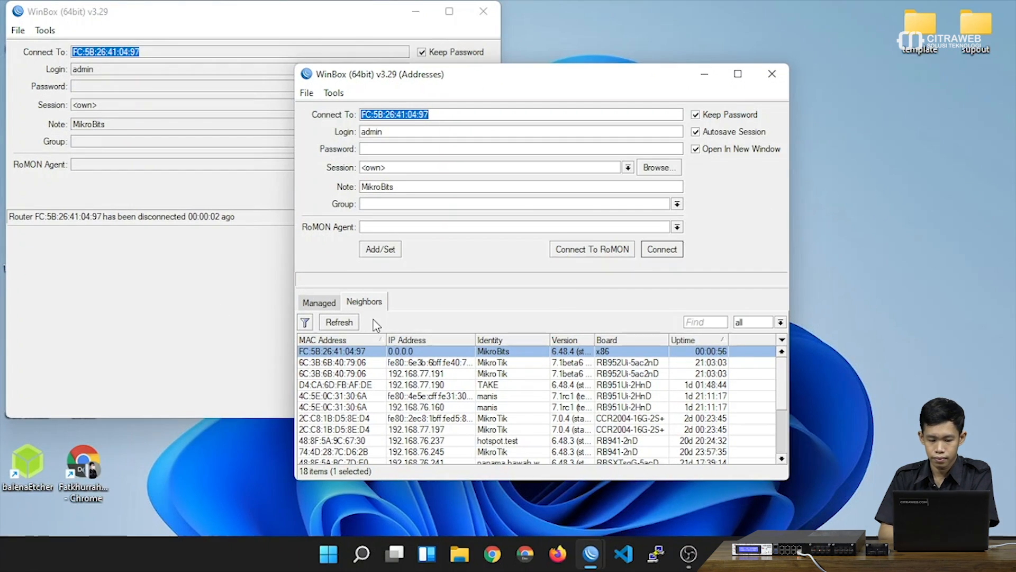
# - Reconnect to the reset MikroBits x86 router from the refreshed neighbor list, and accept the welcome and default configuration notices
pyautogui.click(350, 323)
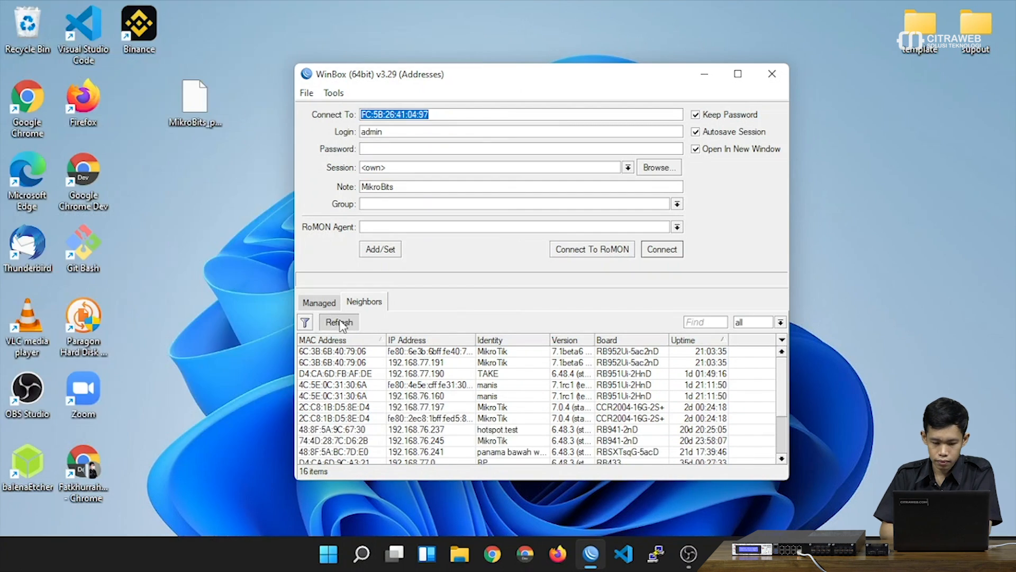
pyautogui.click(341, 323)
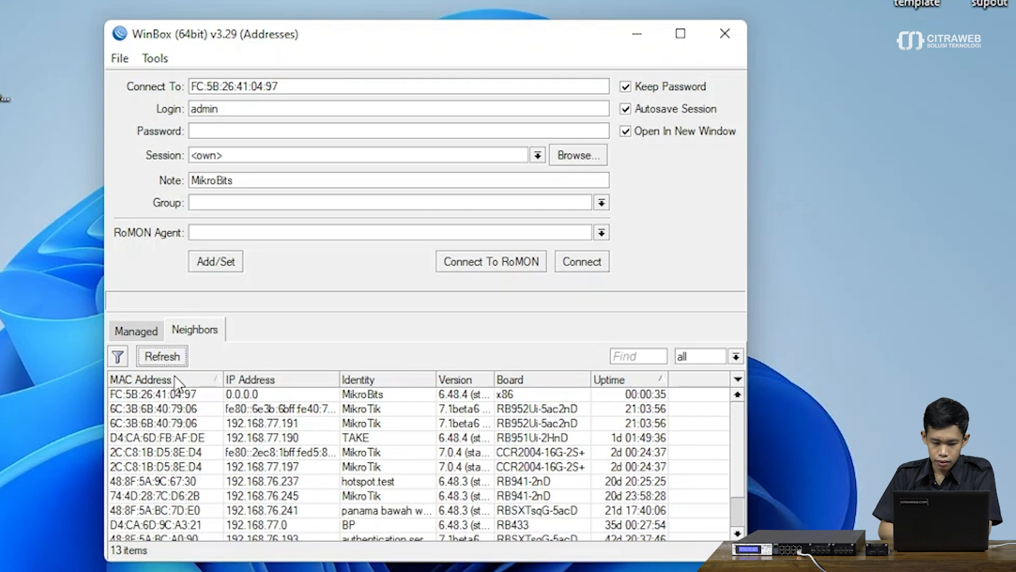
pyautogui.click(183, 392)
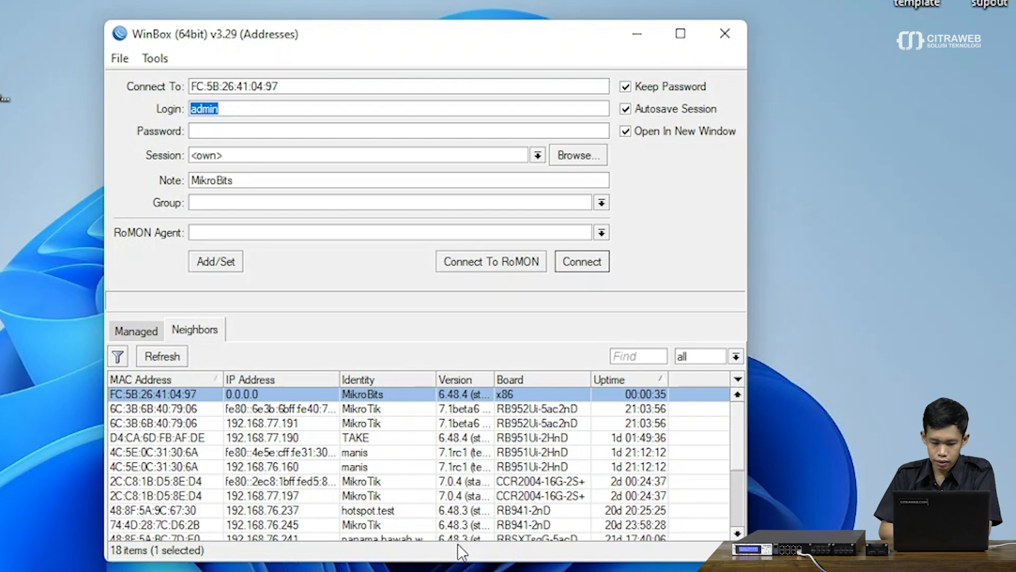
pyautogui.click(580, 262)
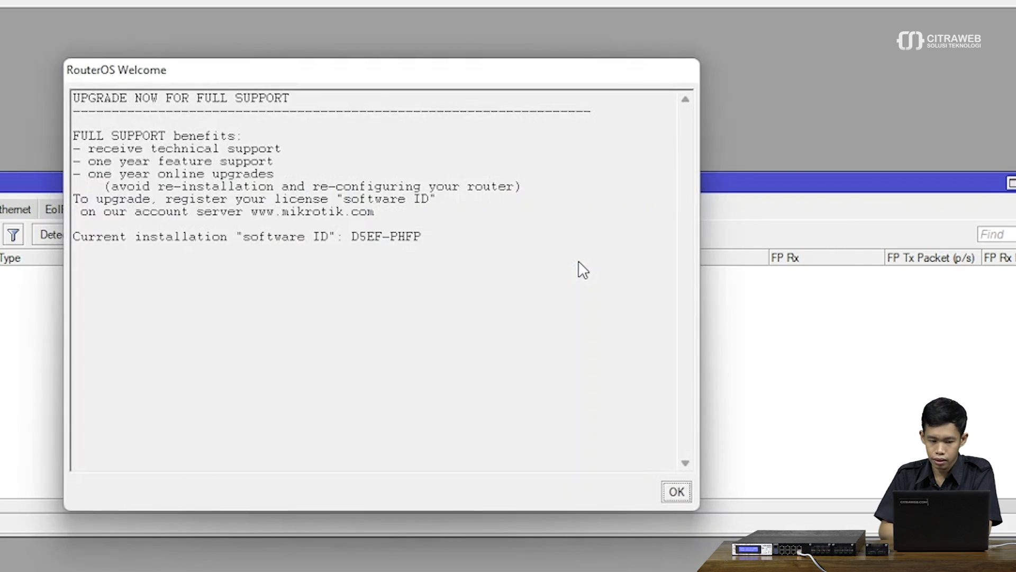
pyautogui.click(677, 491)
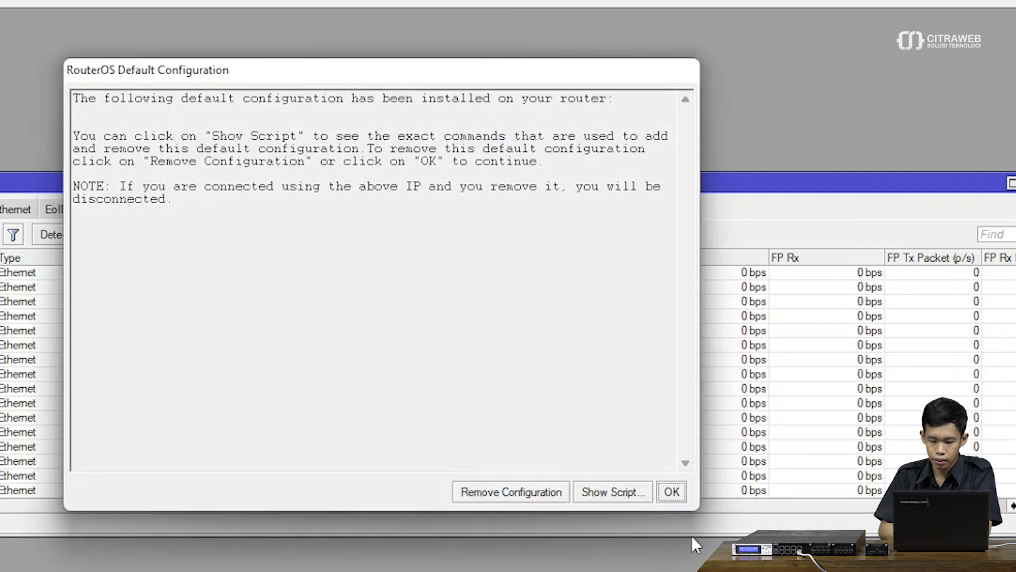
pyautogui.click(675, 491)
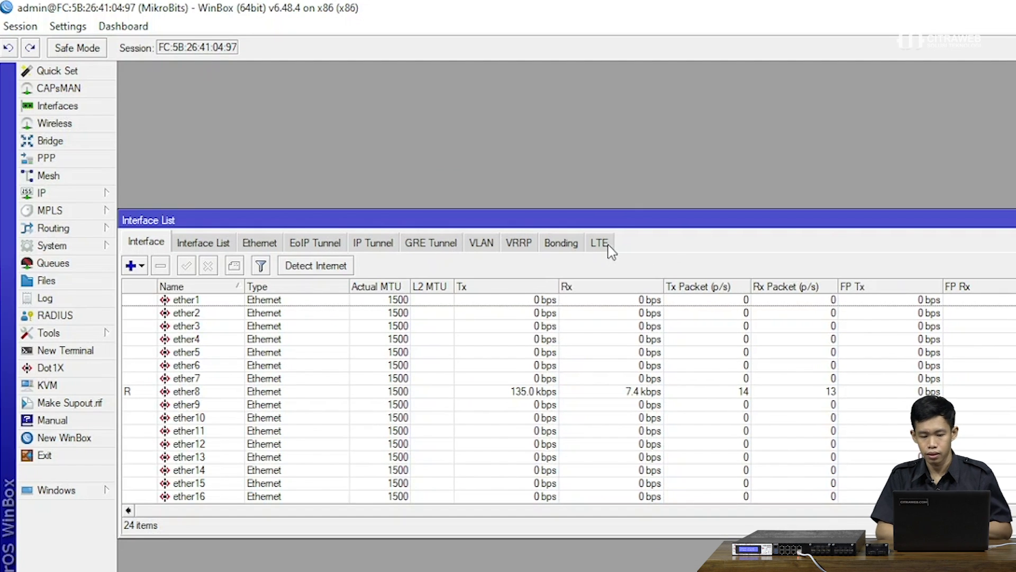
# - Move the interface list window higher in the workspace, check the router's Ethernet interfaces through the end of the list, and select ether9
pyautogui.moveTo(619, 224); pyautogui.dragTo(622, 90)
pyautogui.scroll(-3, 464, 344)
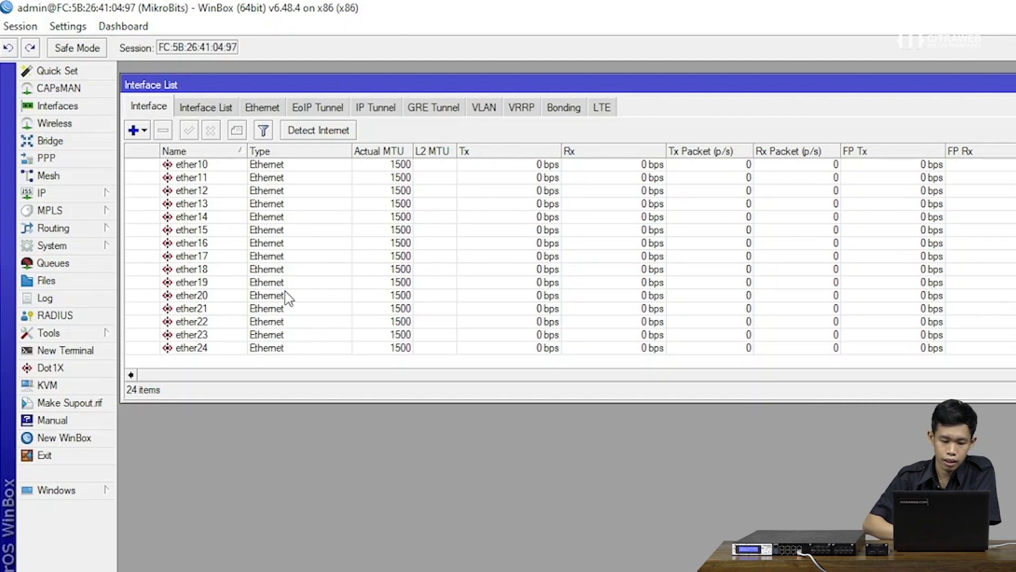
pyautogui.click(221, 168)
pyautogui.press('Up')
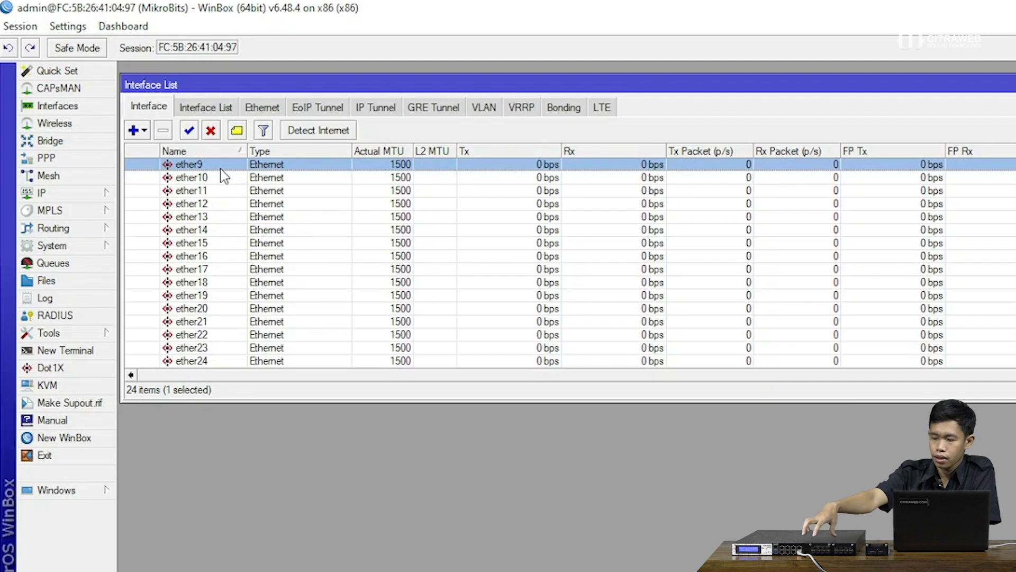